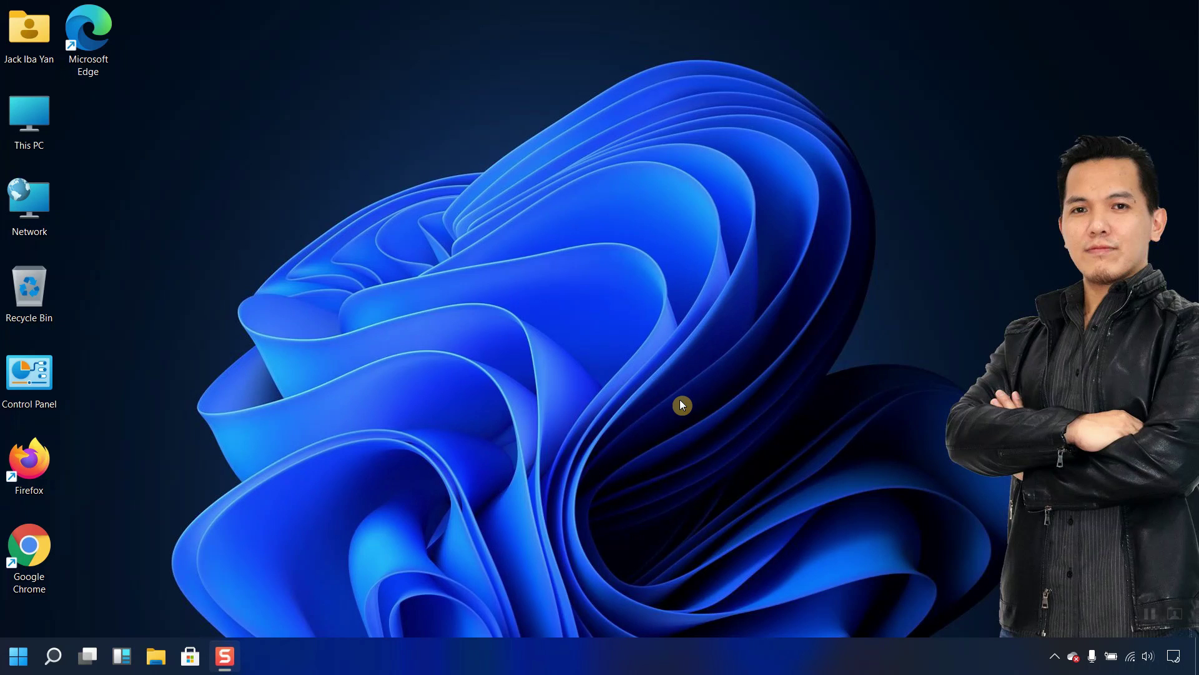
- Open Settings to Accounts > Sign-in options and expand the Windows Hello PIN entry
key(super+l)
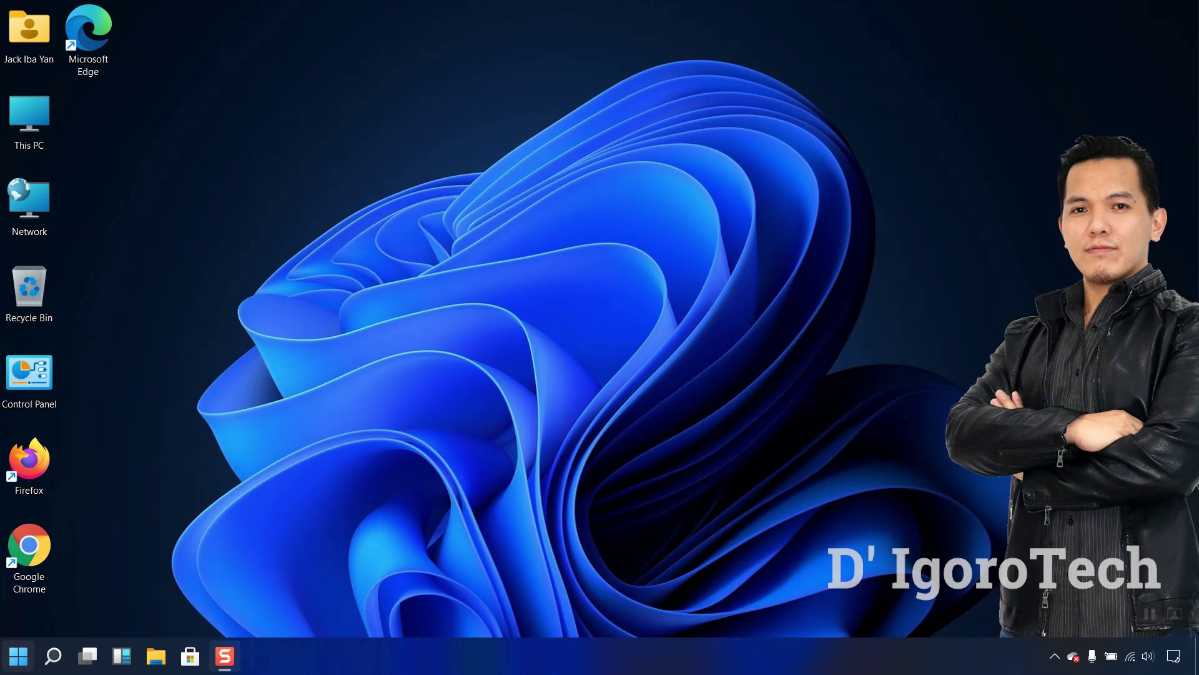
right_click(18, 655)
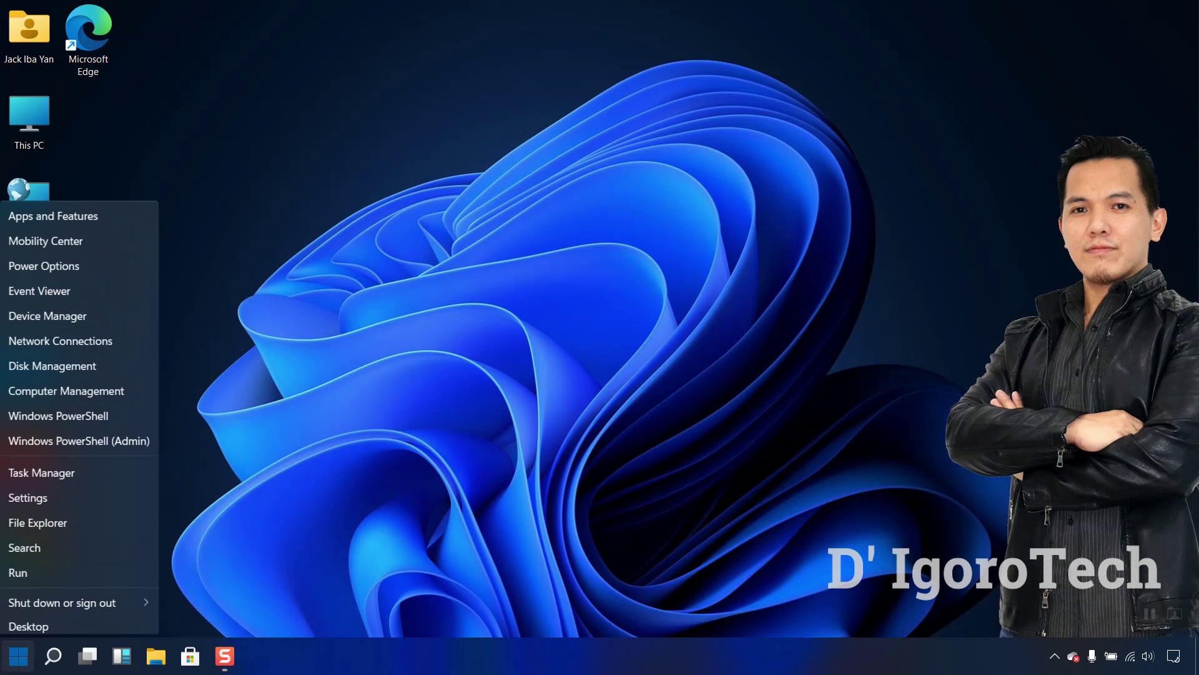
click(28, 493)
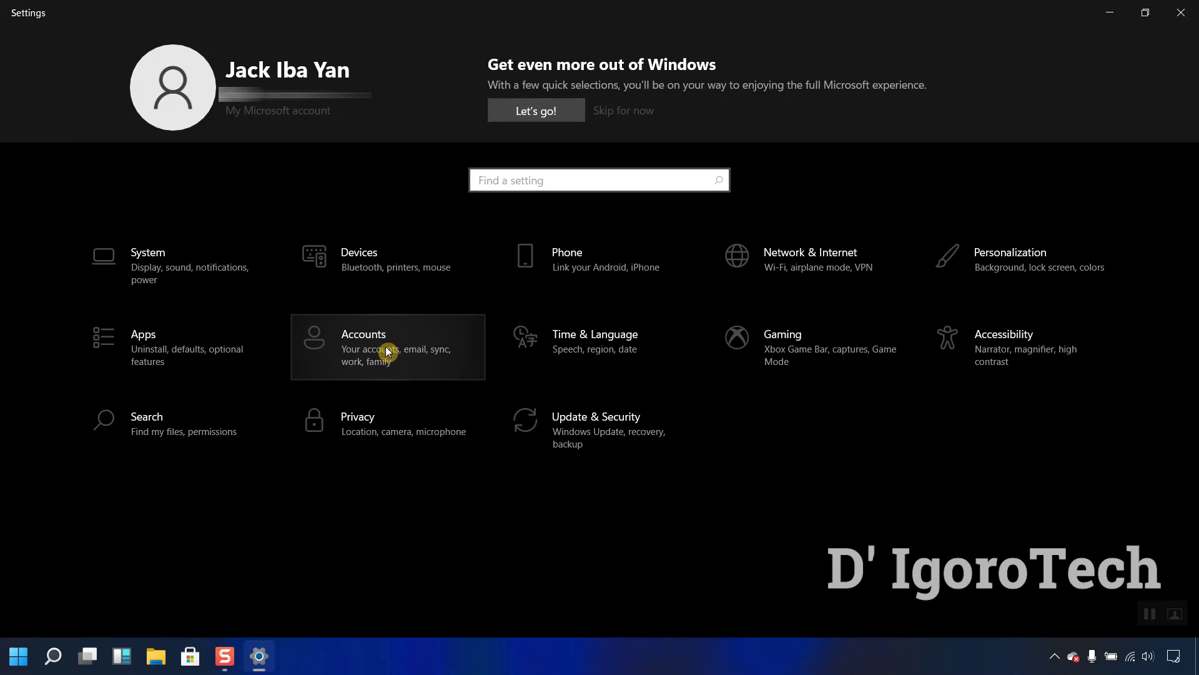
click(384, 351)
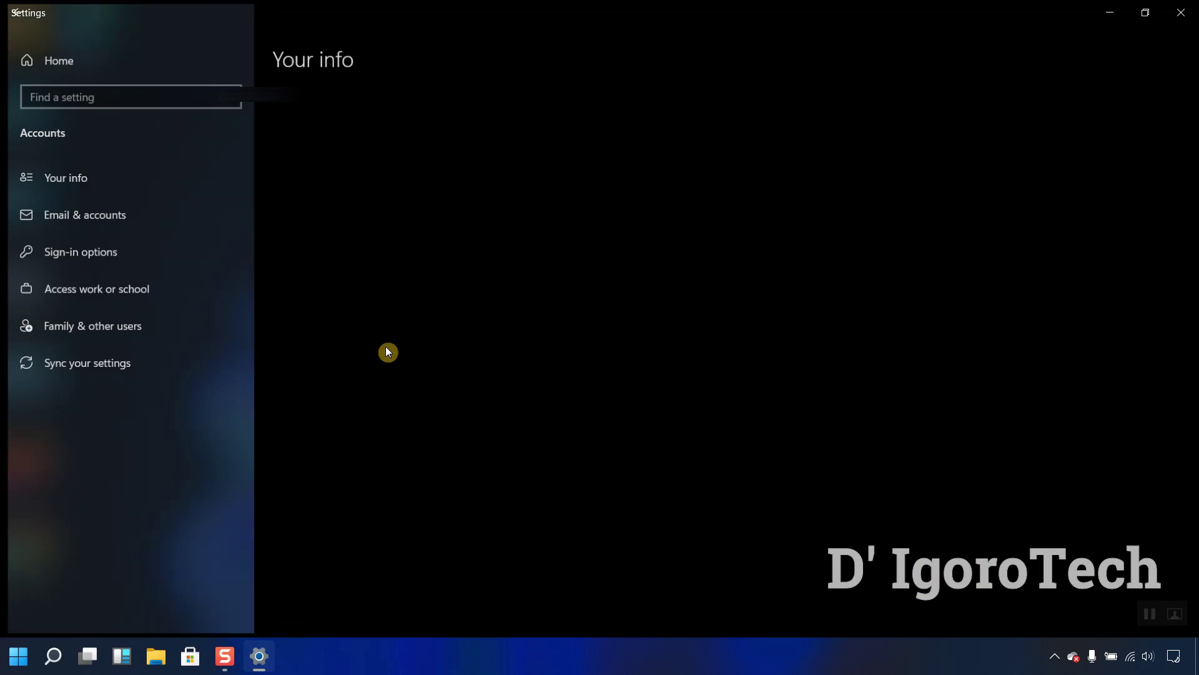
click(87, 250)
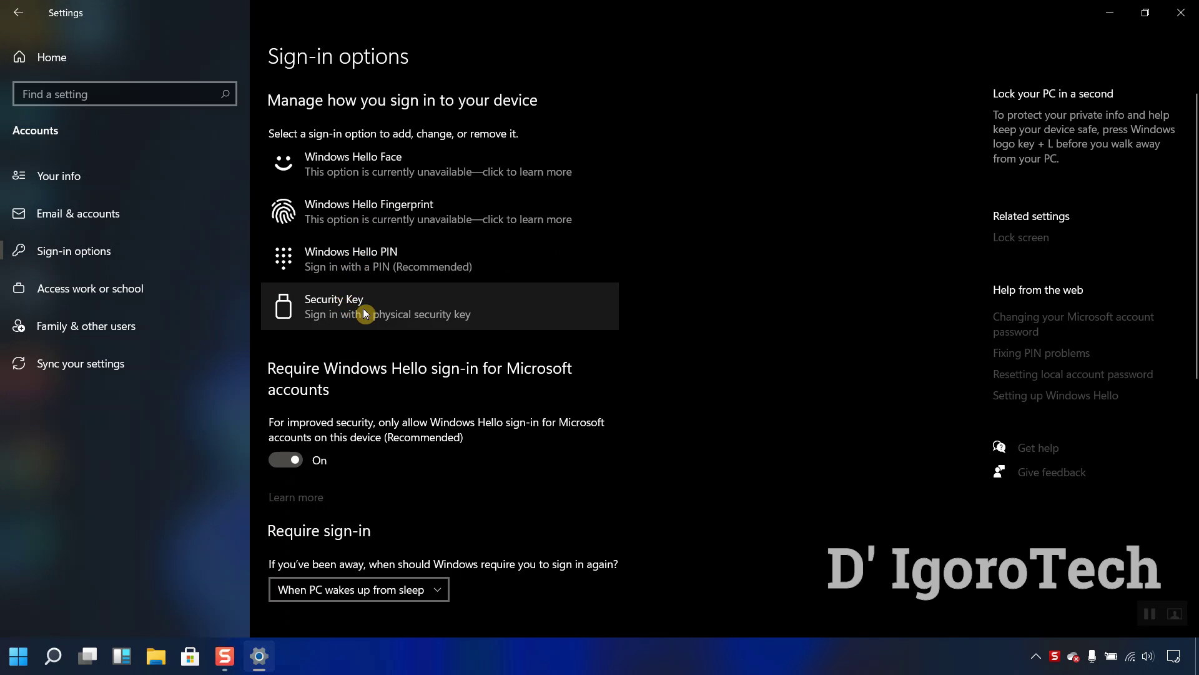
click(345, 267)
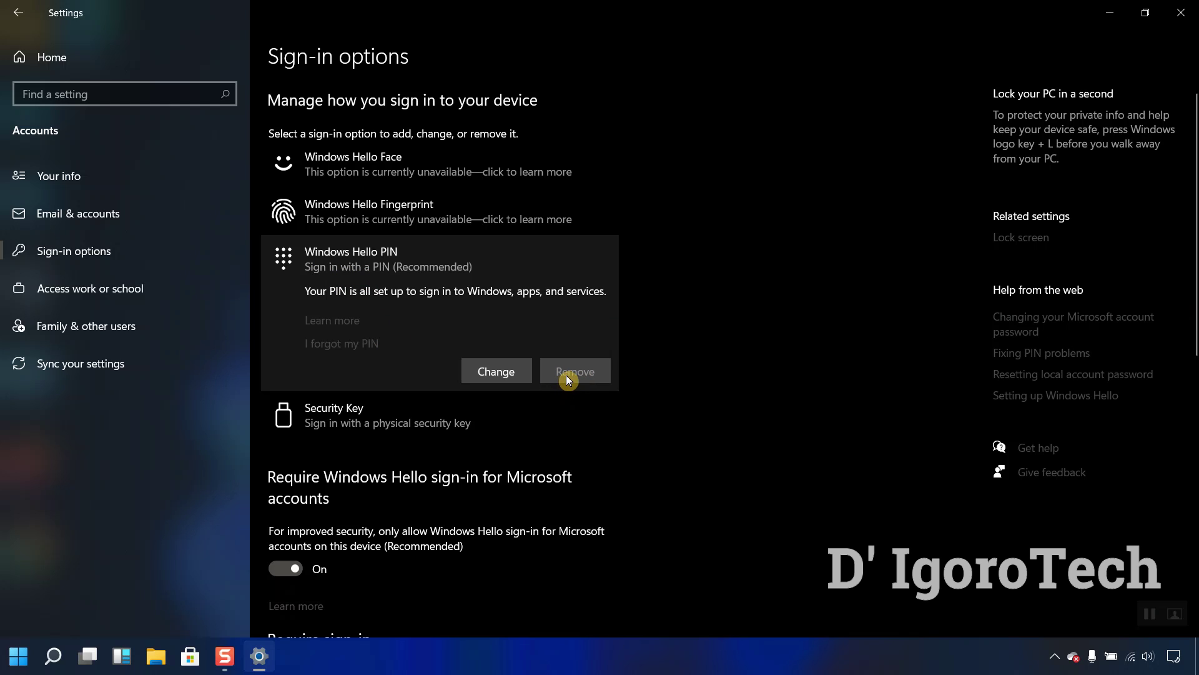
- Change the Windows Hello PIN to a new confirmed PIN that allows letters and symbols
click(500, 372)
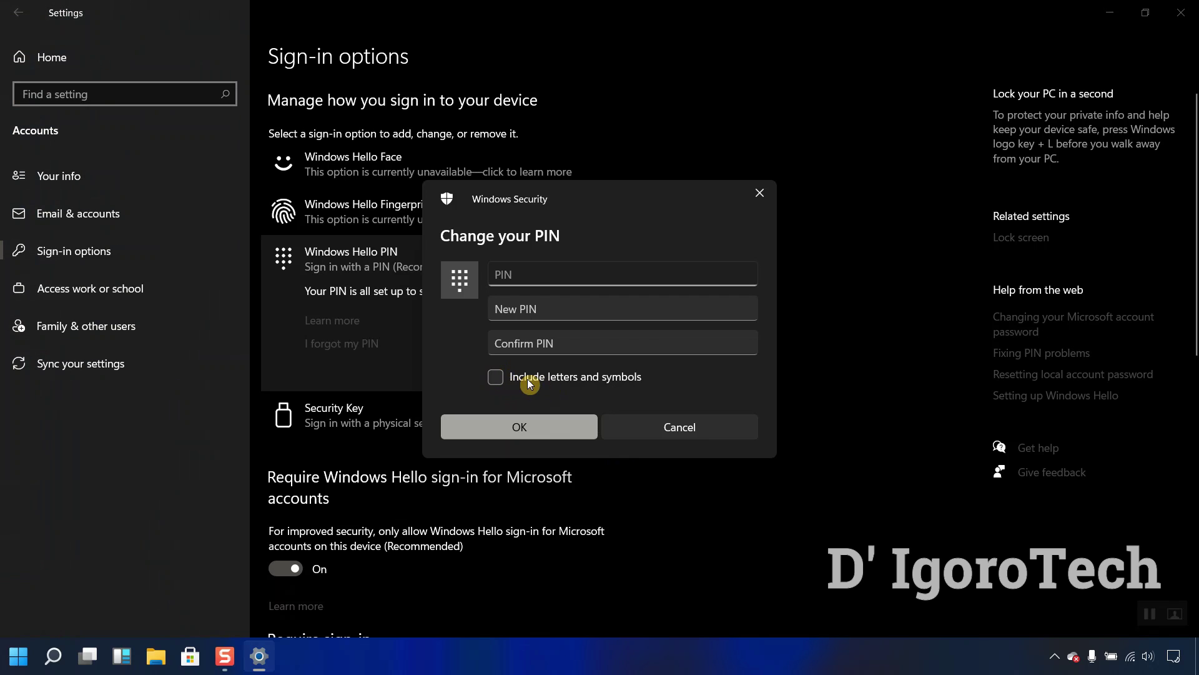
click(493, 377)
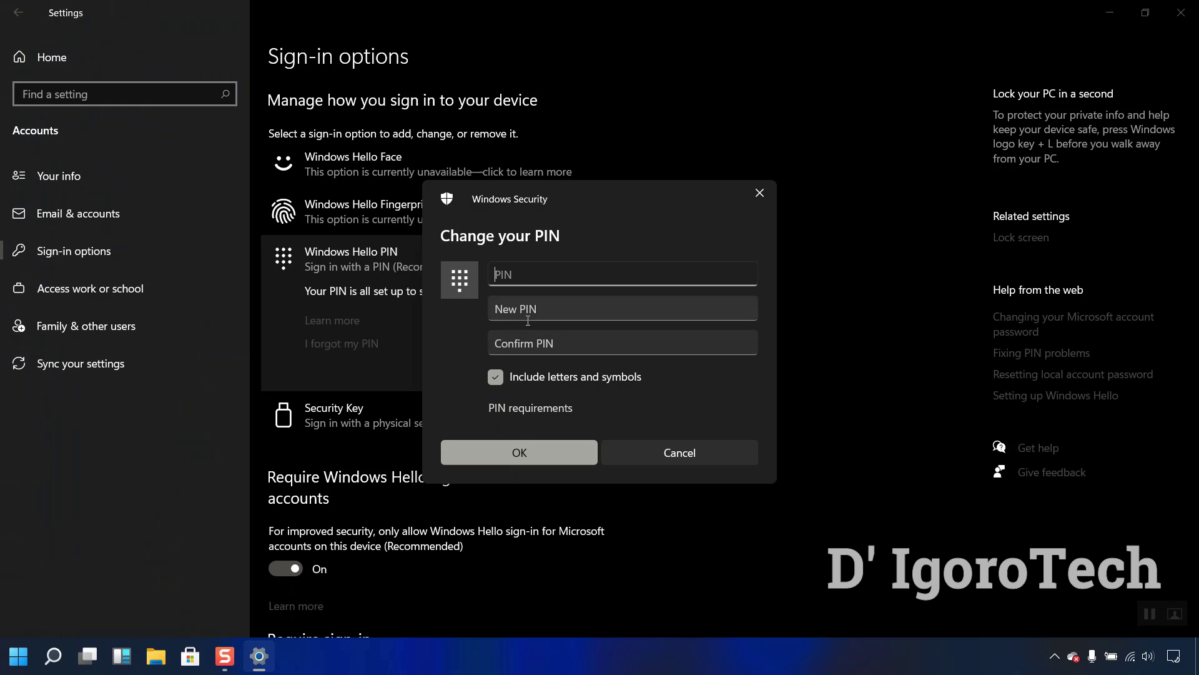
key(Tab)
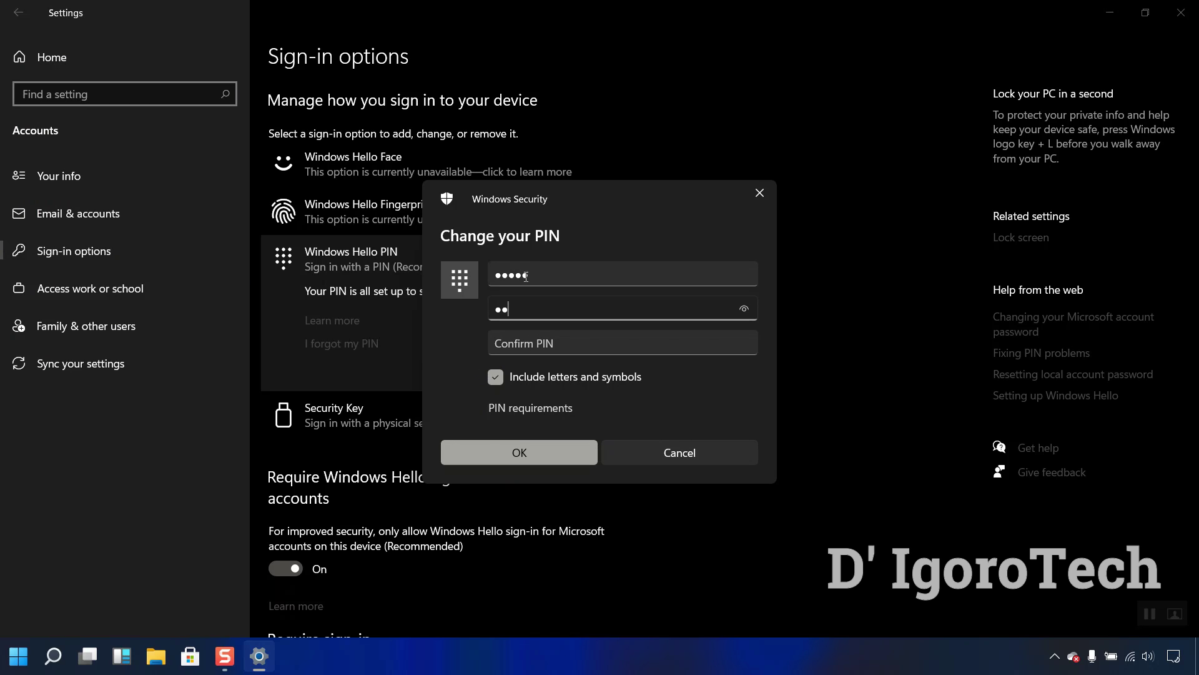
key(Tab)
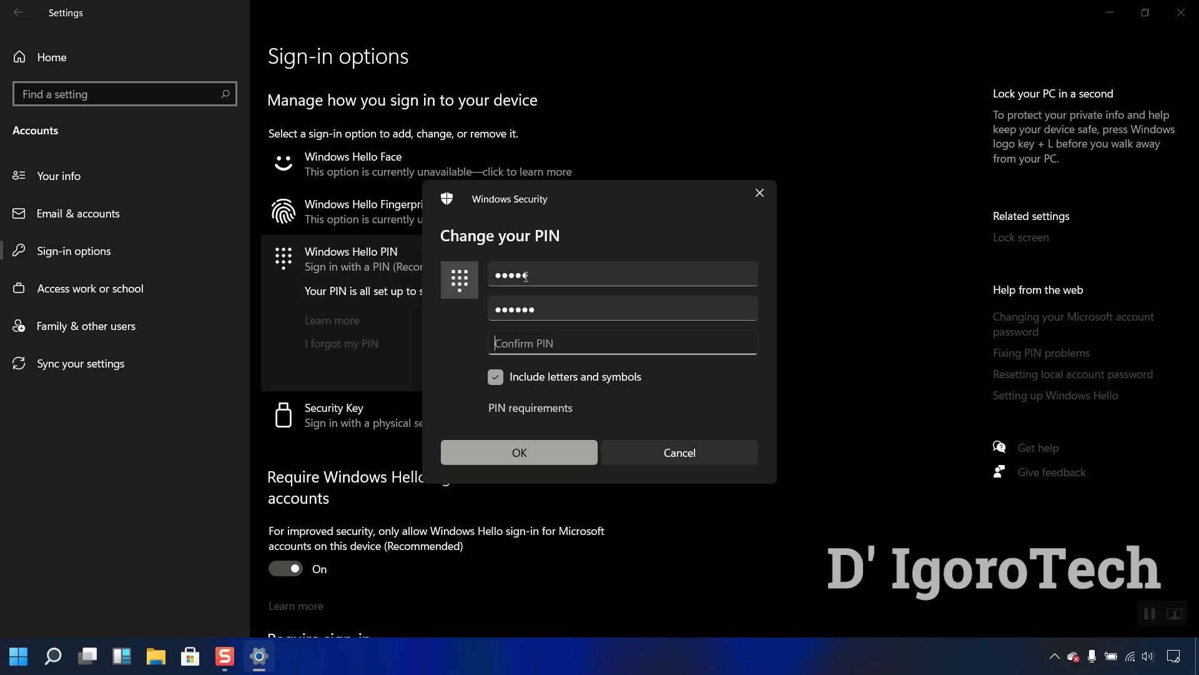
click(522, 452)
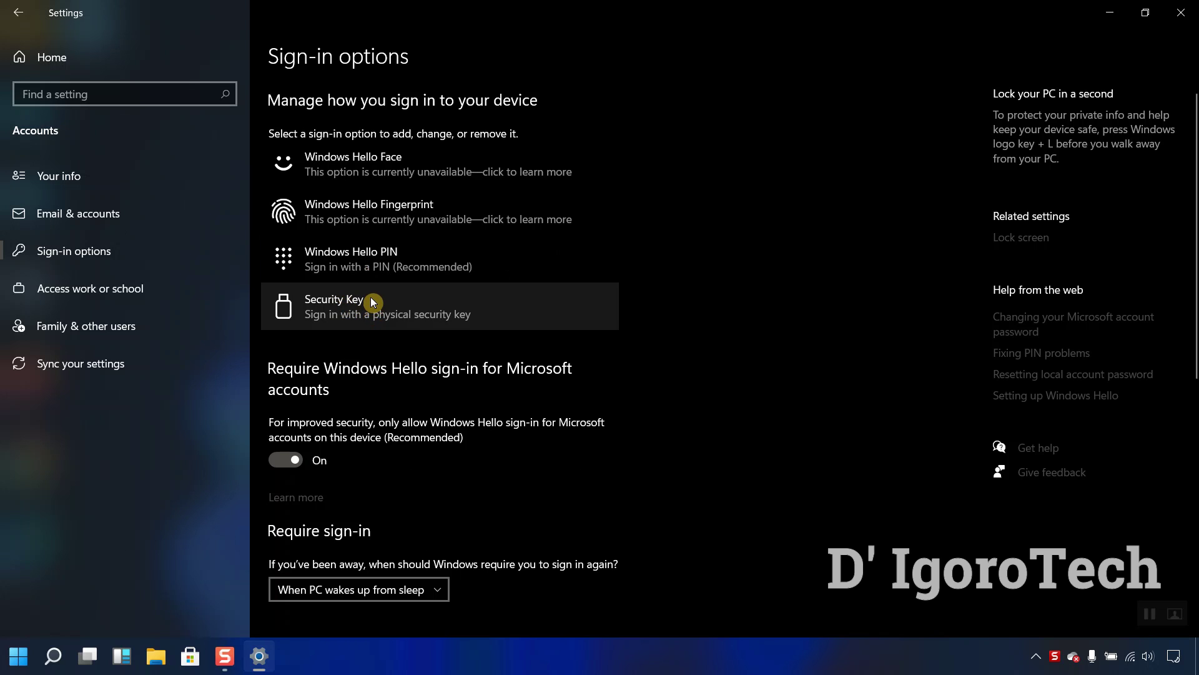
- From Your info, choose 'Sign in with a local account instead'
click(387, 256)
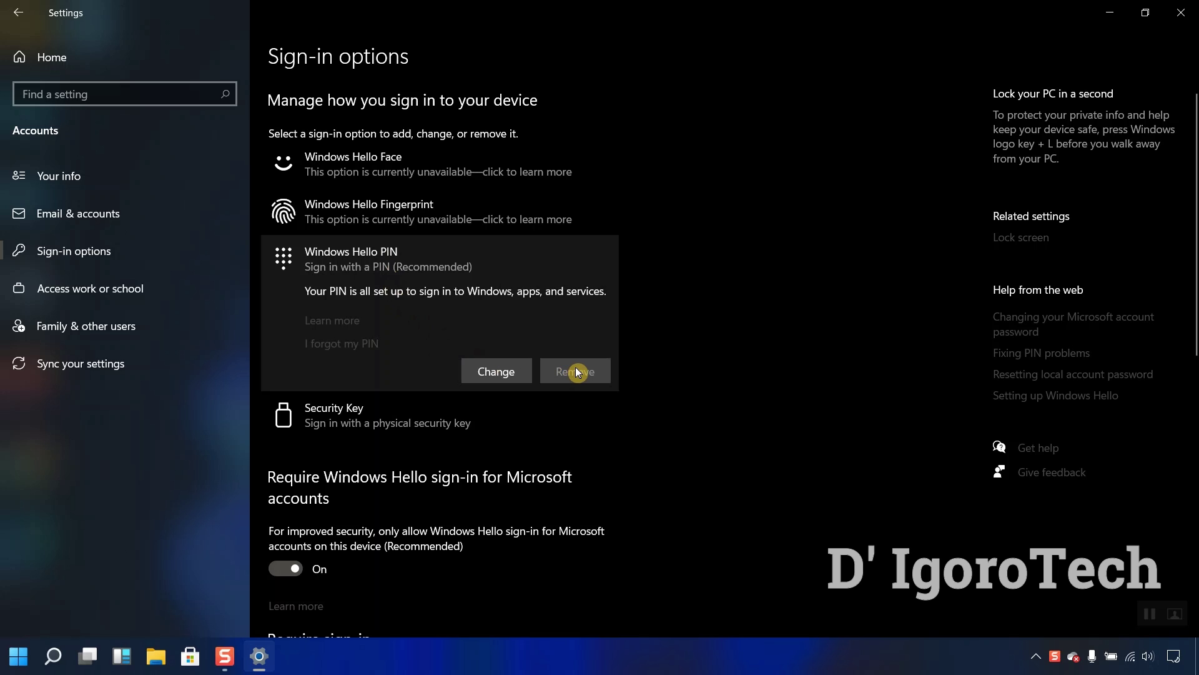
click(92, 175)
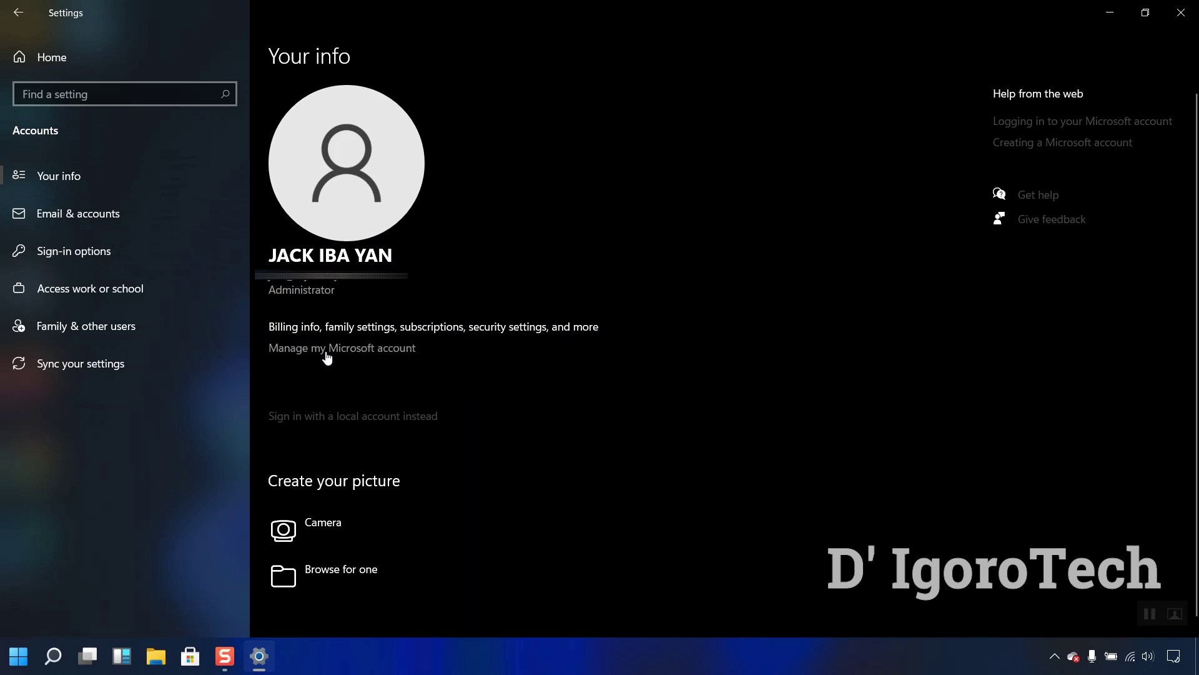
click(350, 418)
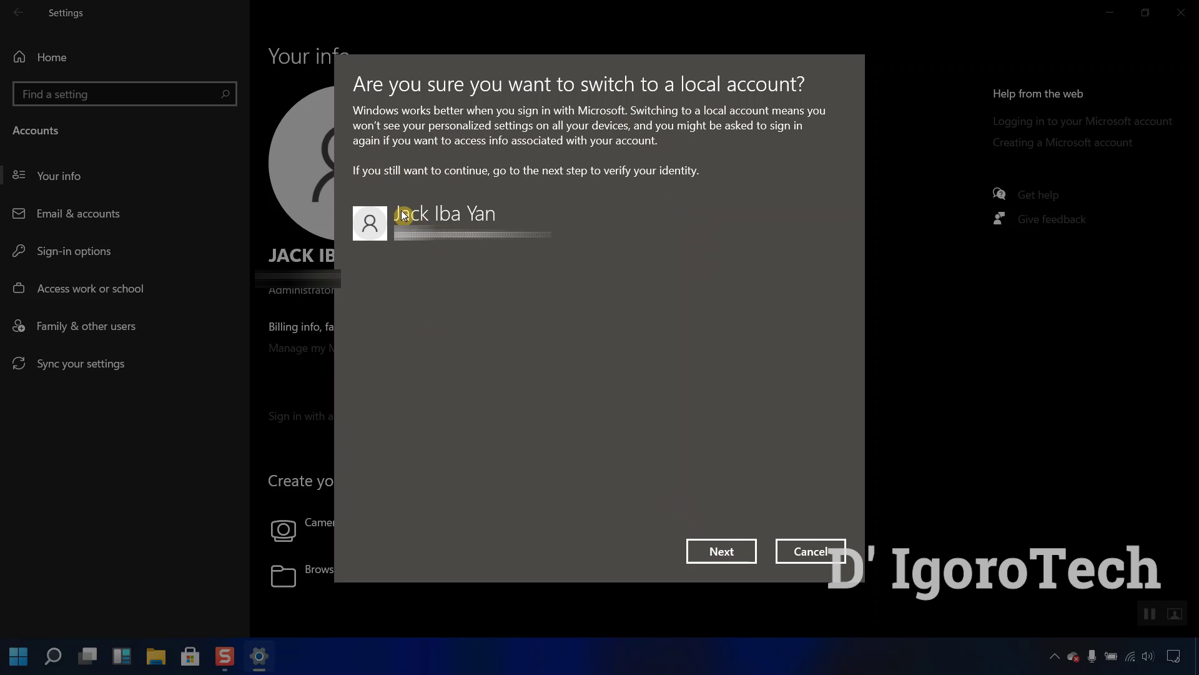
- Continue the switch and verify identity with the Microsoft account password
click(721, 550)
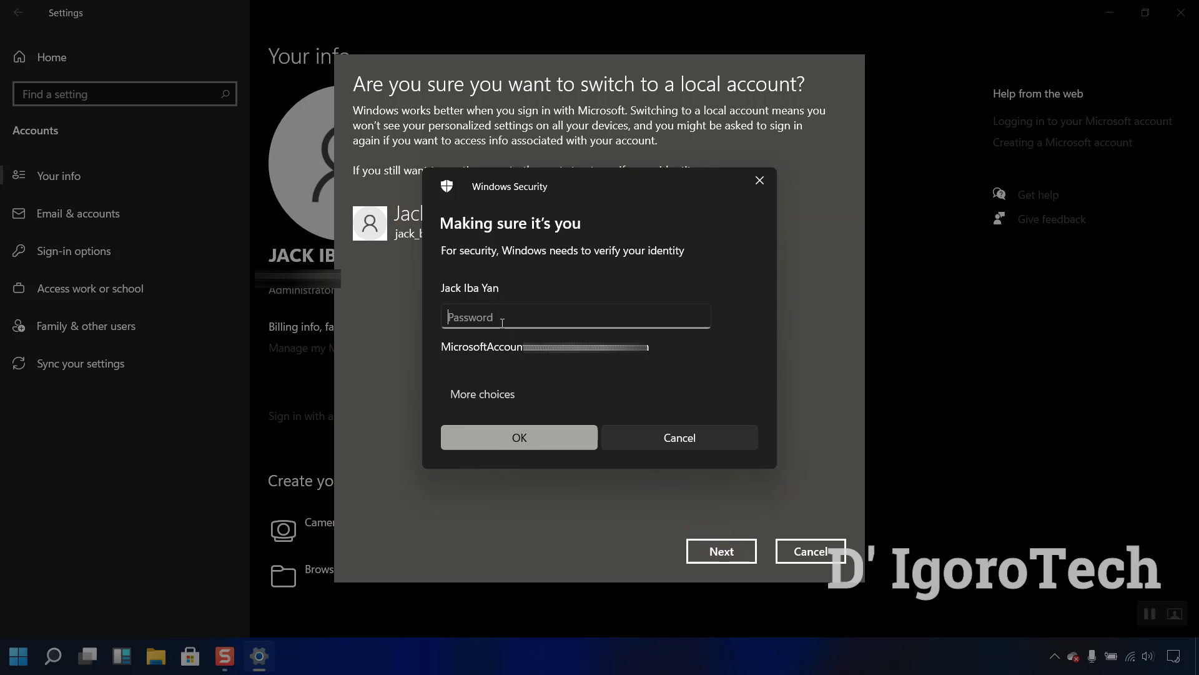
text(****)
text(*)
text(*********)
click(516, 441)
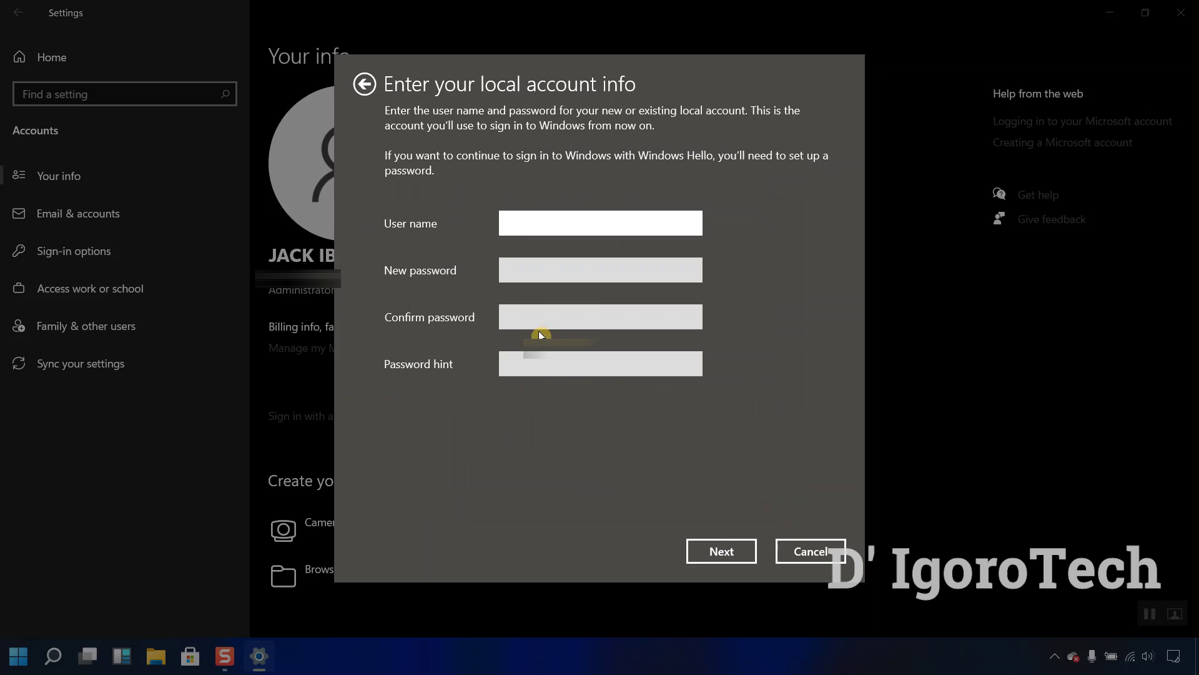
text(D-Igo)
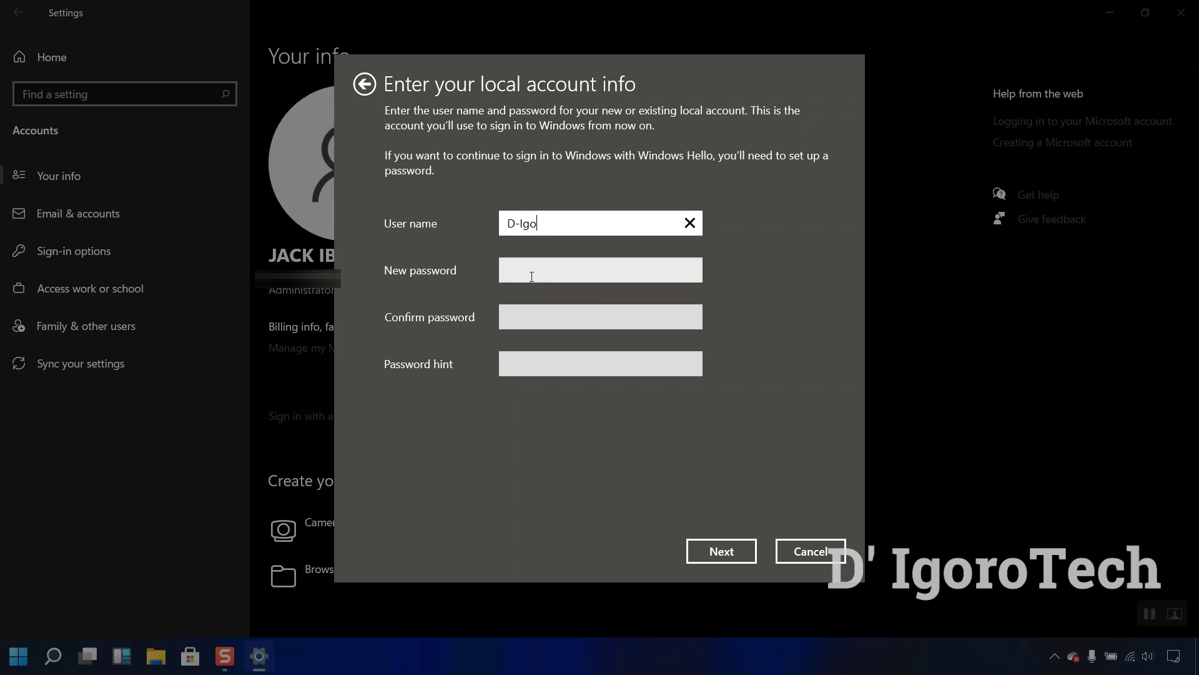
text(roTech)
- Enter local user D-IgoroTech with a password, its confirmation and the hint 'Be Happy!'
click(532, 277)
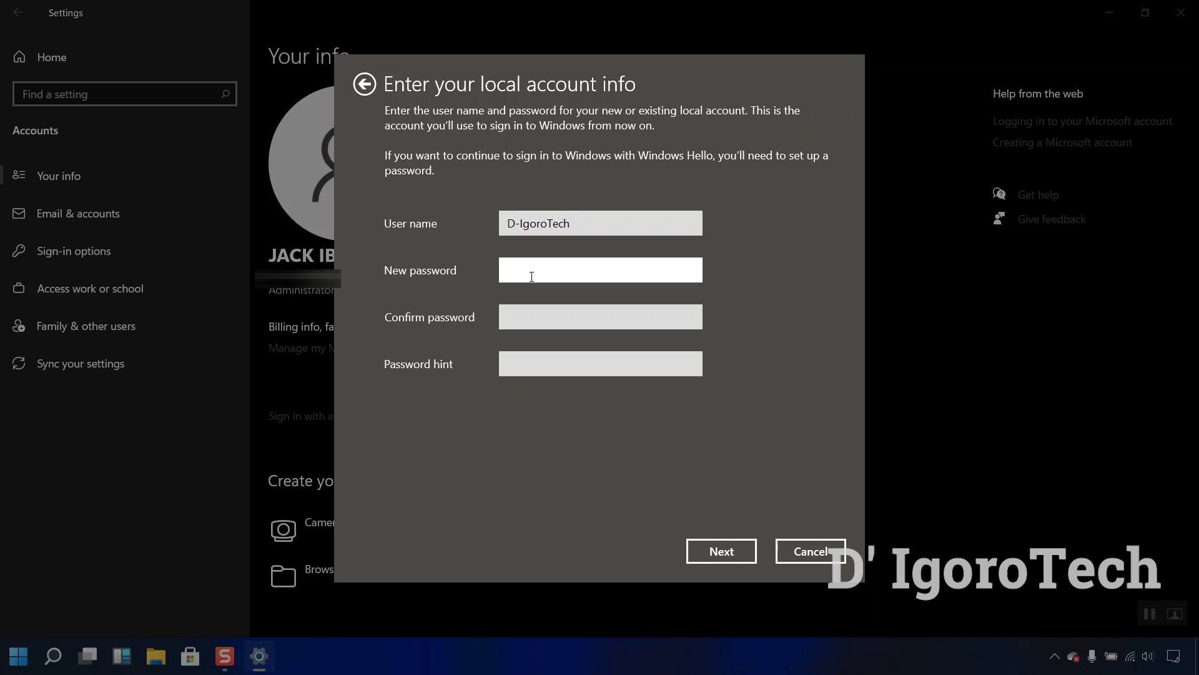
key(Tab)
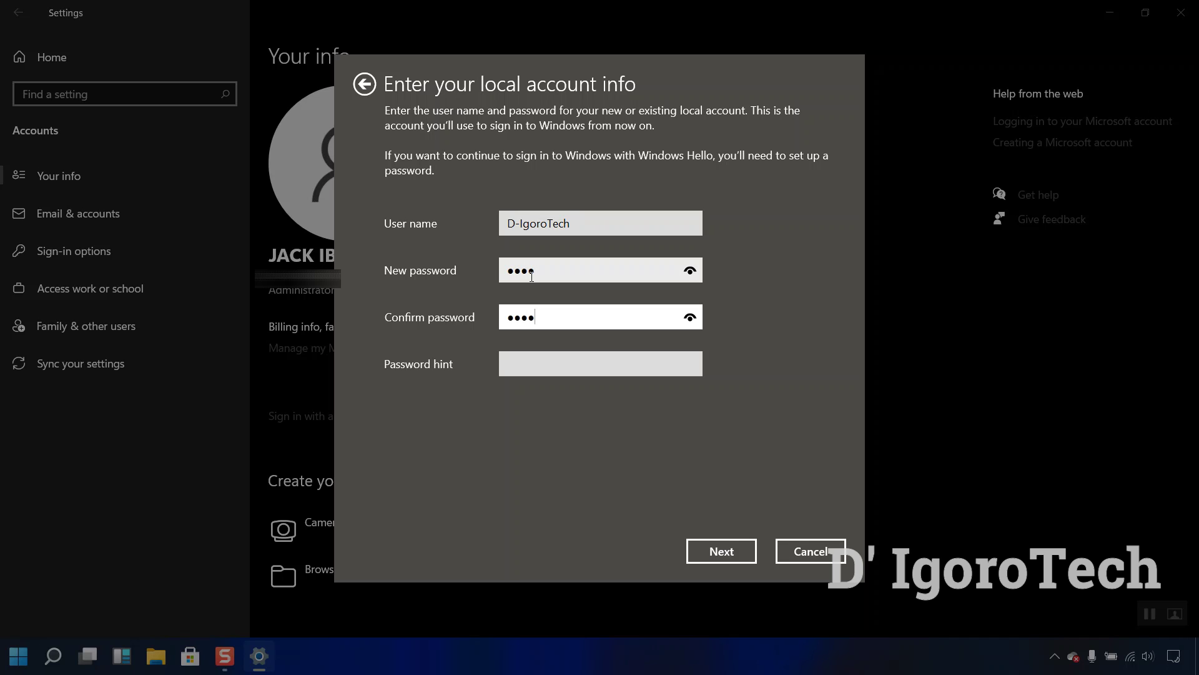
key(Tab)
text(Be )
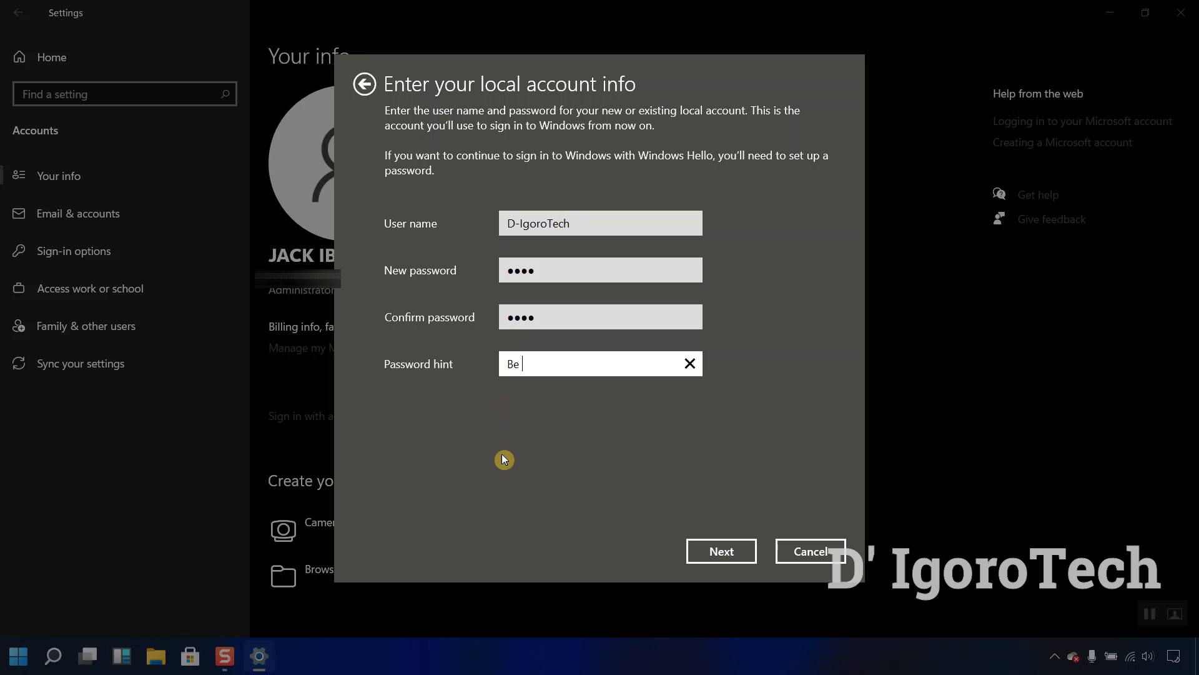
text(HappY)
key(BackSpace)
text(y!)
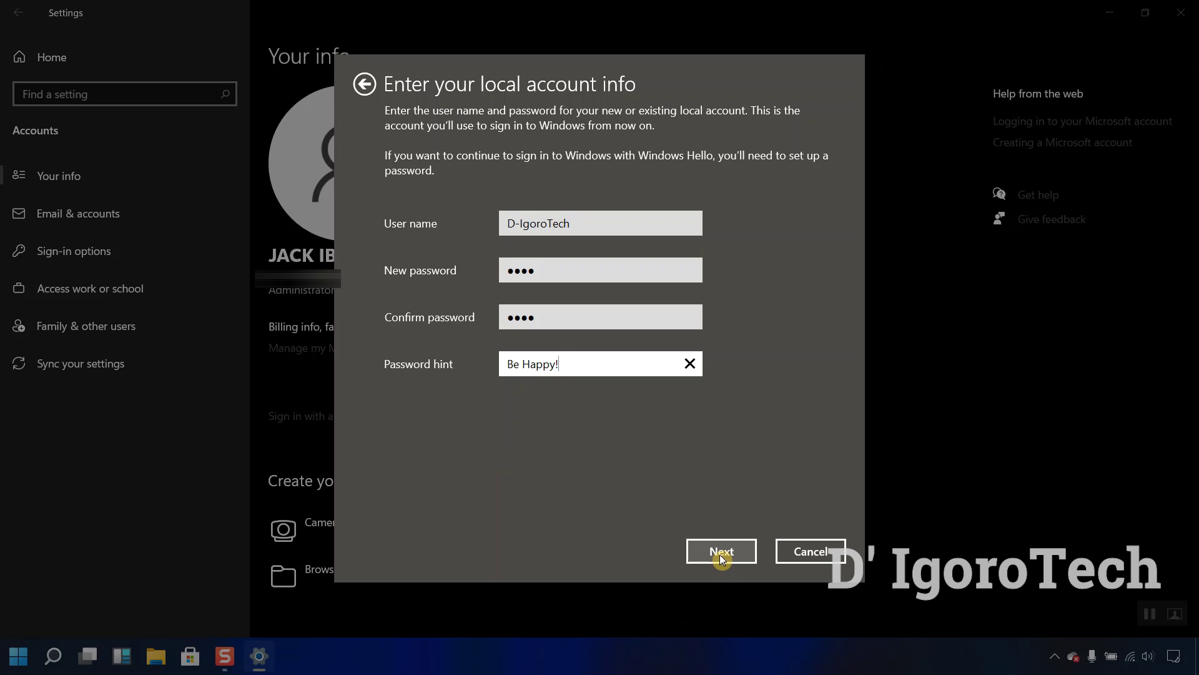
click(721, 554)
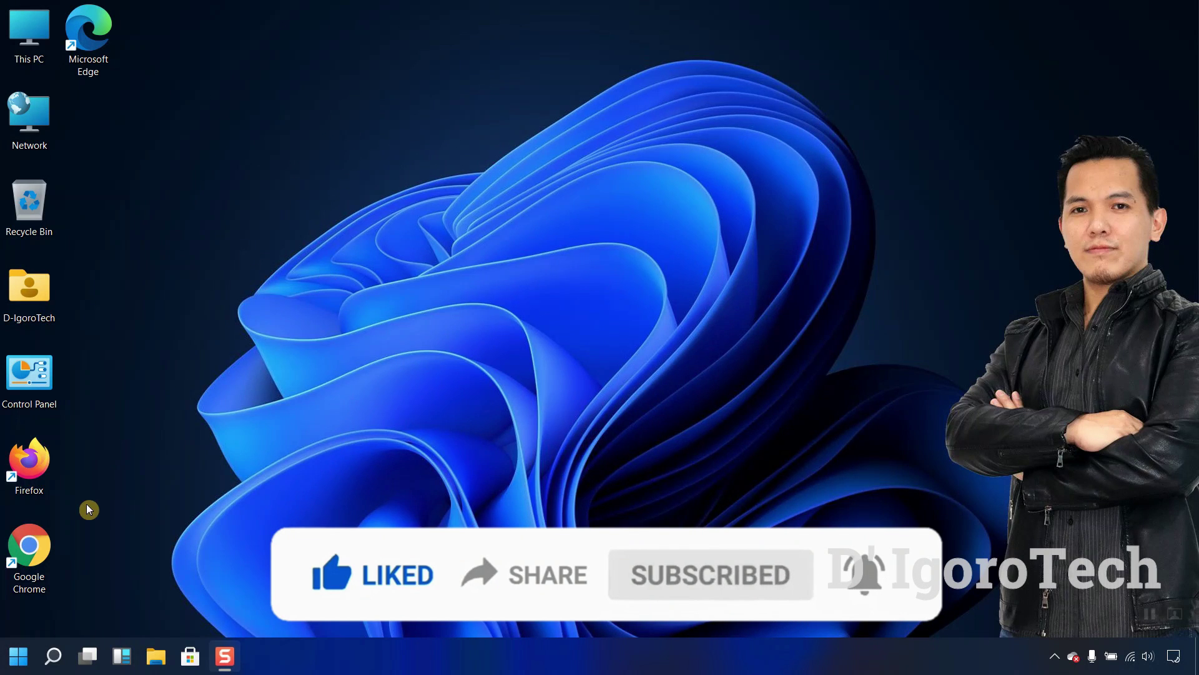
- Reopen Settings to Accounts > Sign-in options and expand the Windows Hello PIN entry
right_click(18, 656)
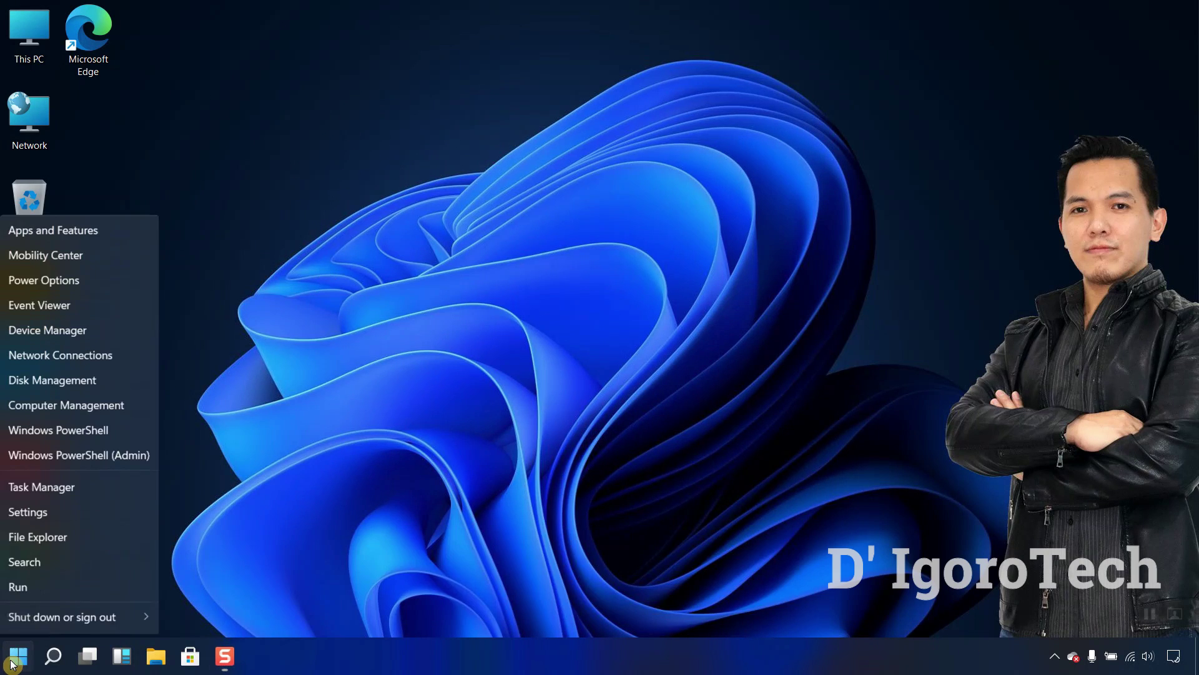
click(53, 491)
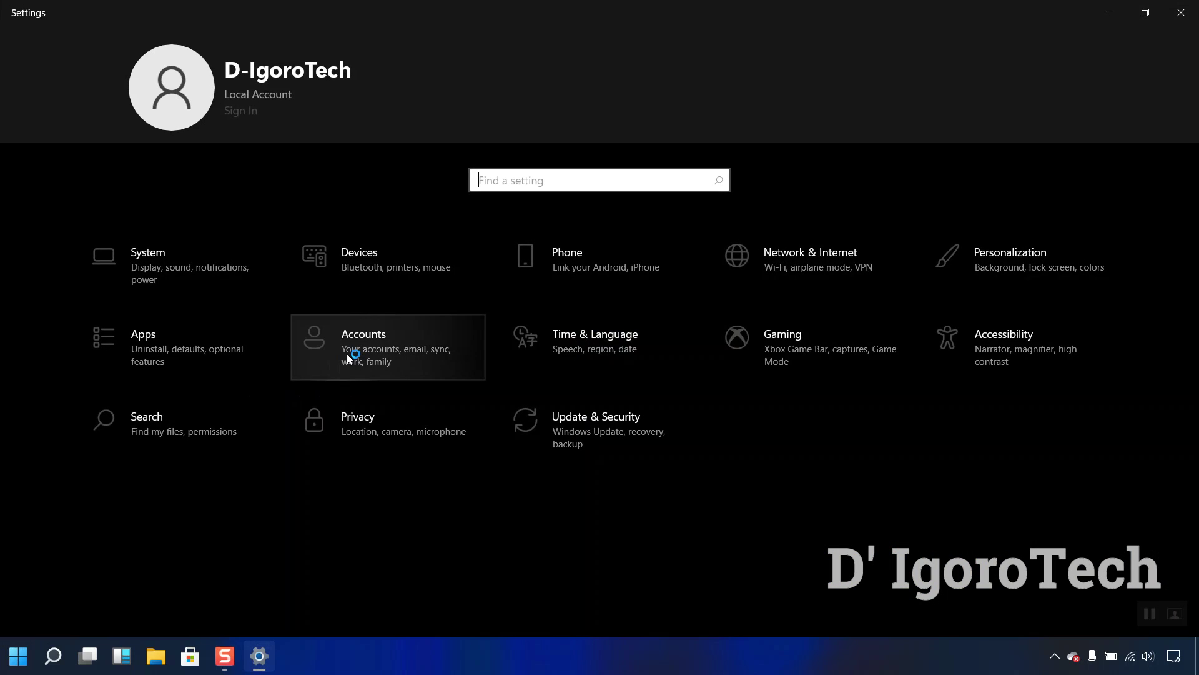
click(357, 349)
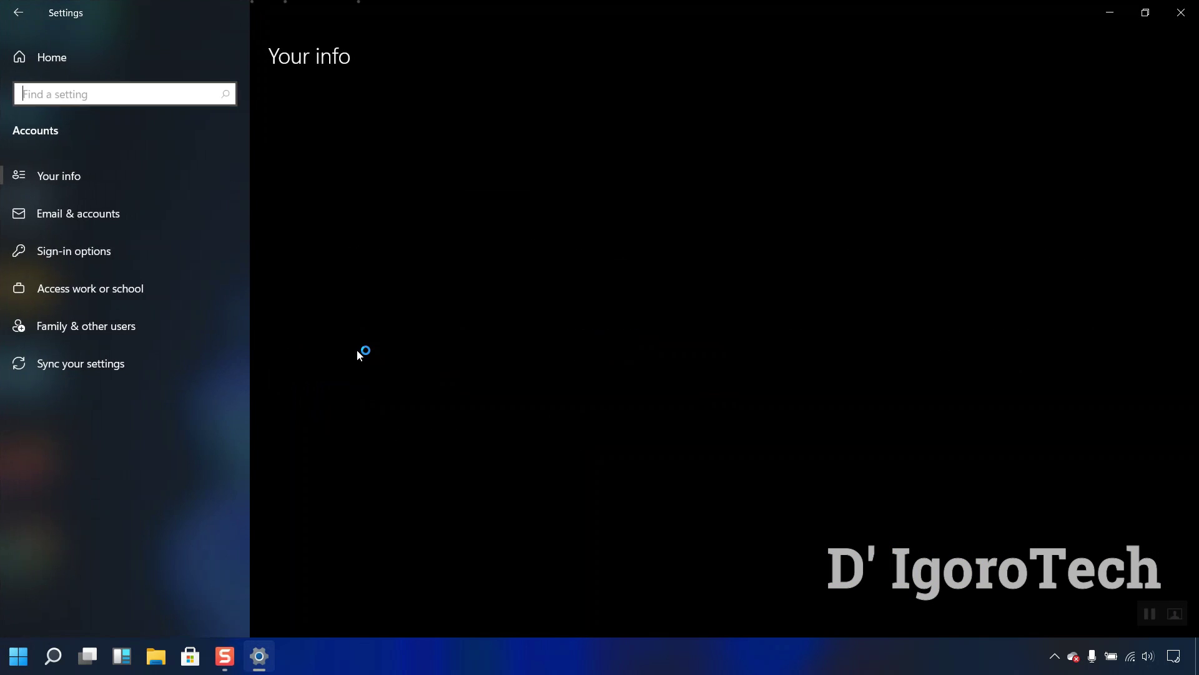
click(130, 259)
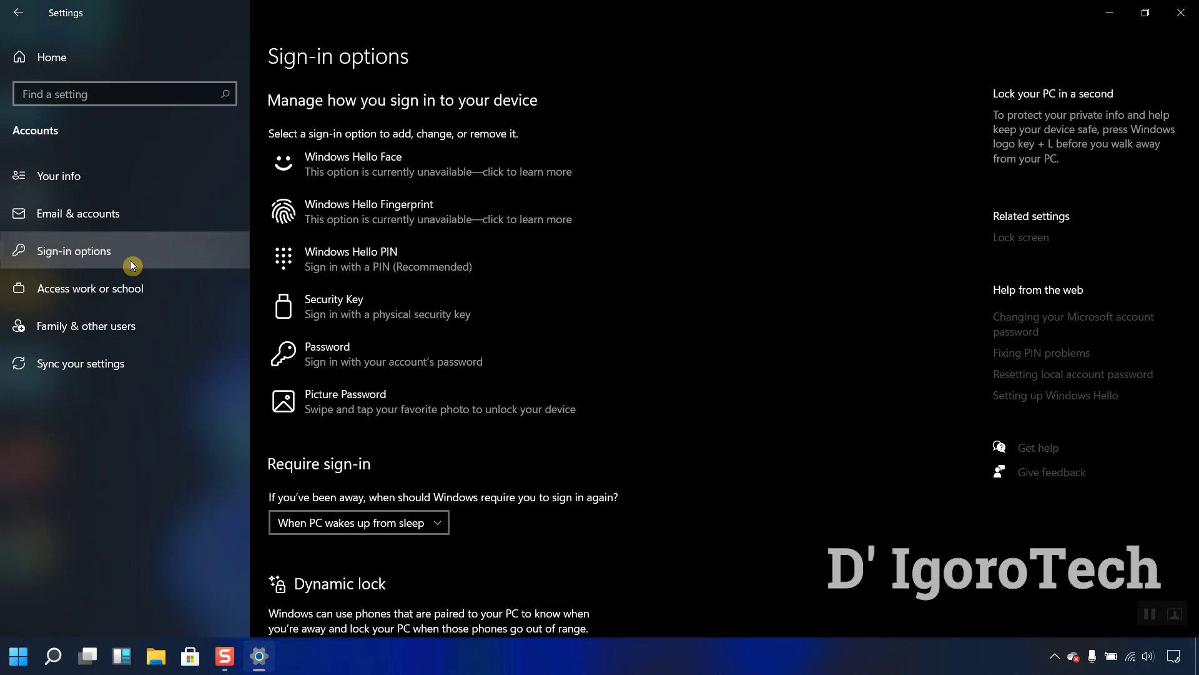
click(378, 255)
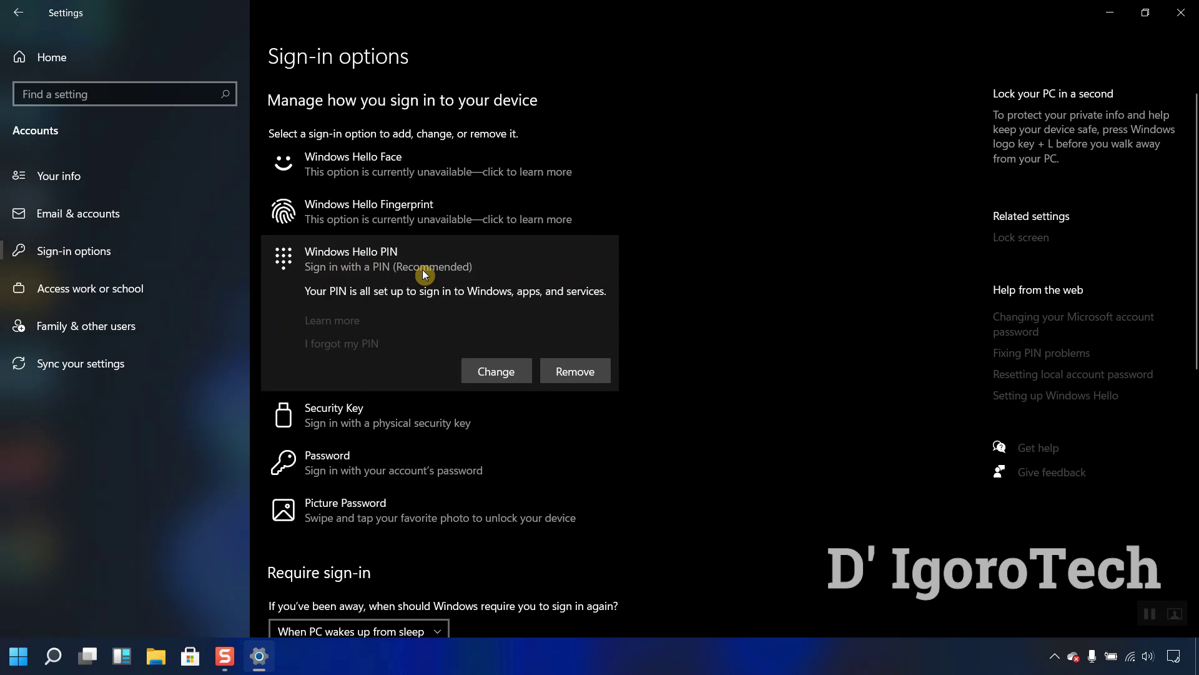
- Remove the Windows Hello PIN, confirming with the D-IgoroTech account password
click(583, 373)
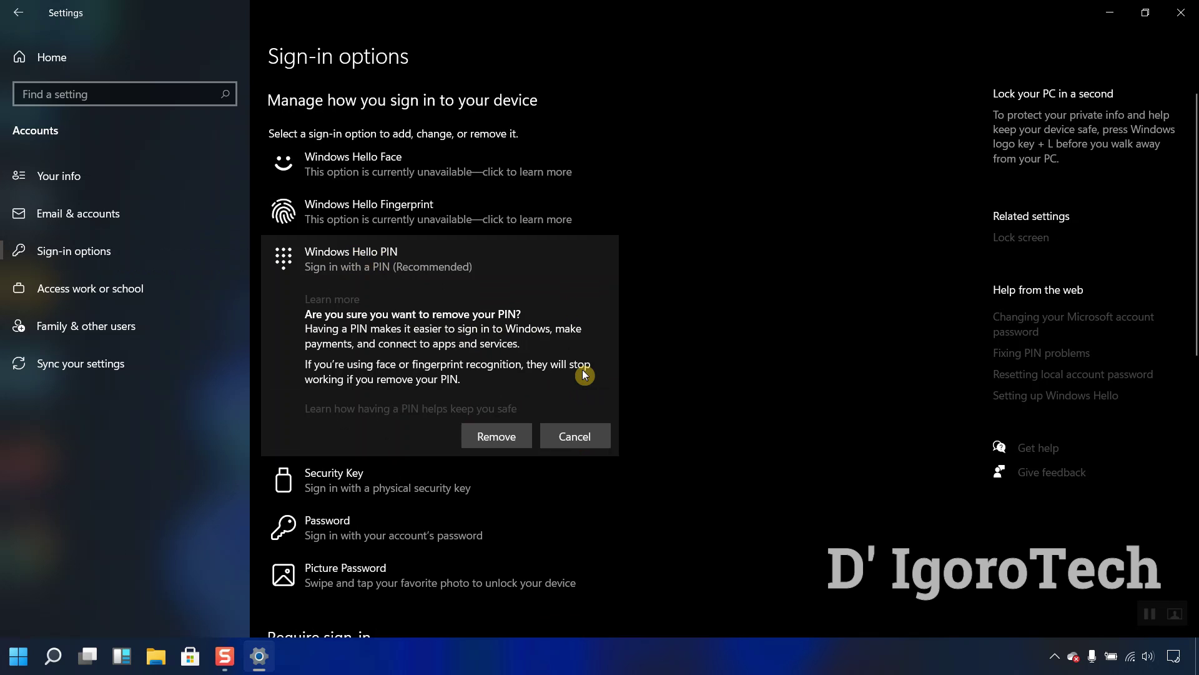
click(496, 437)
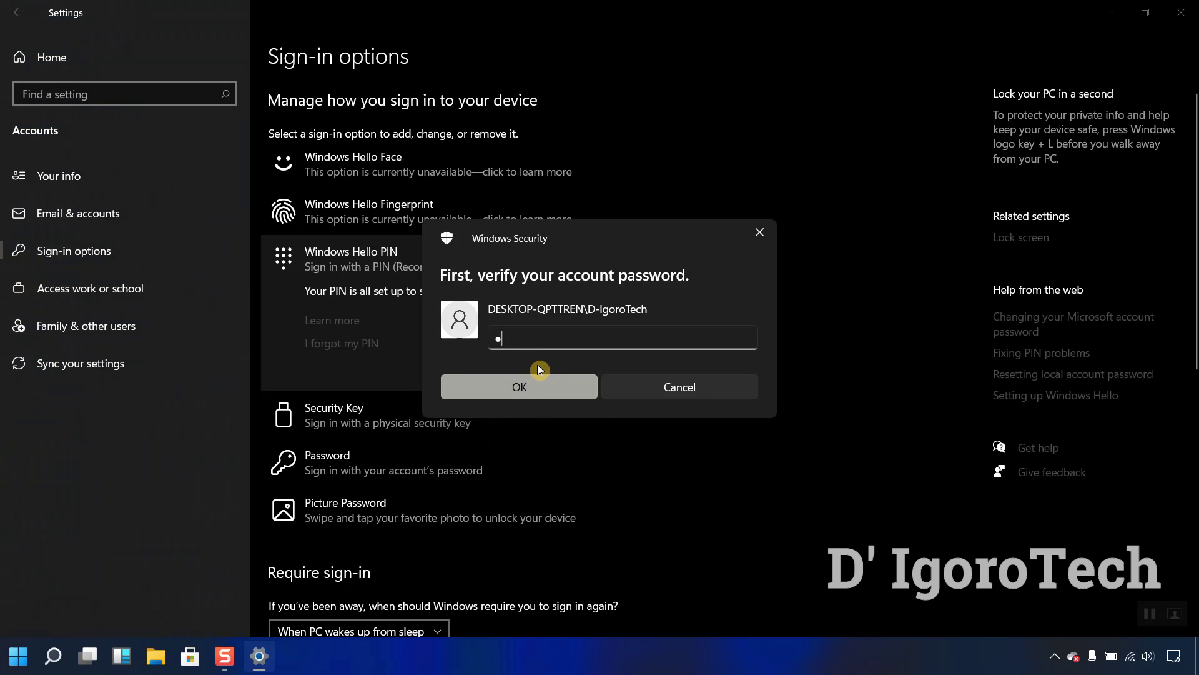
text(******)
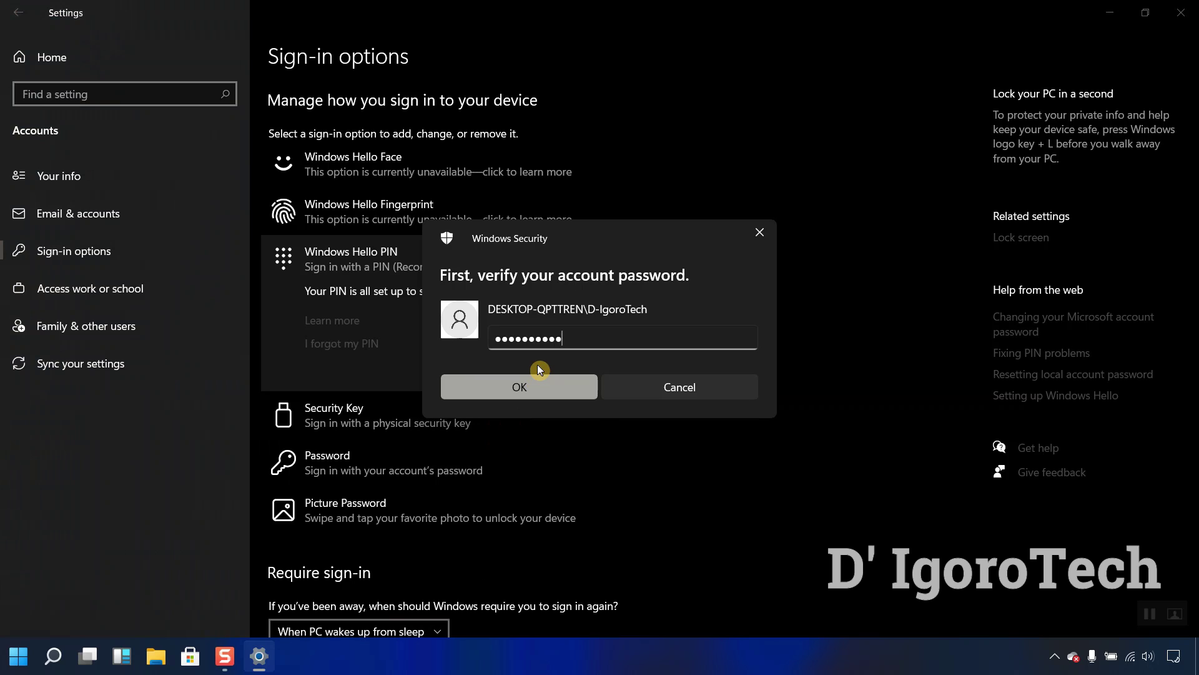
click(538, 382)
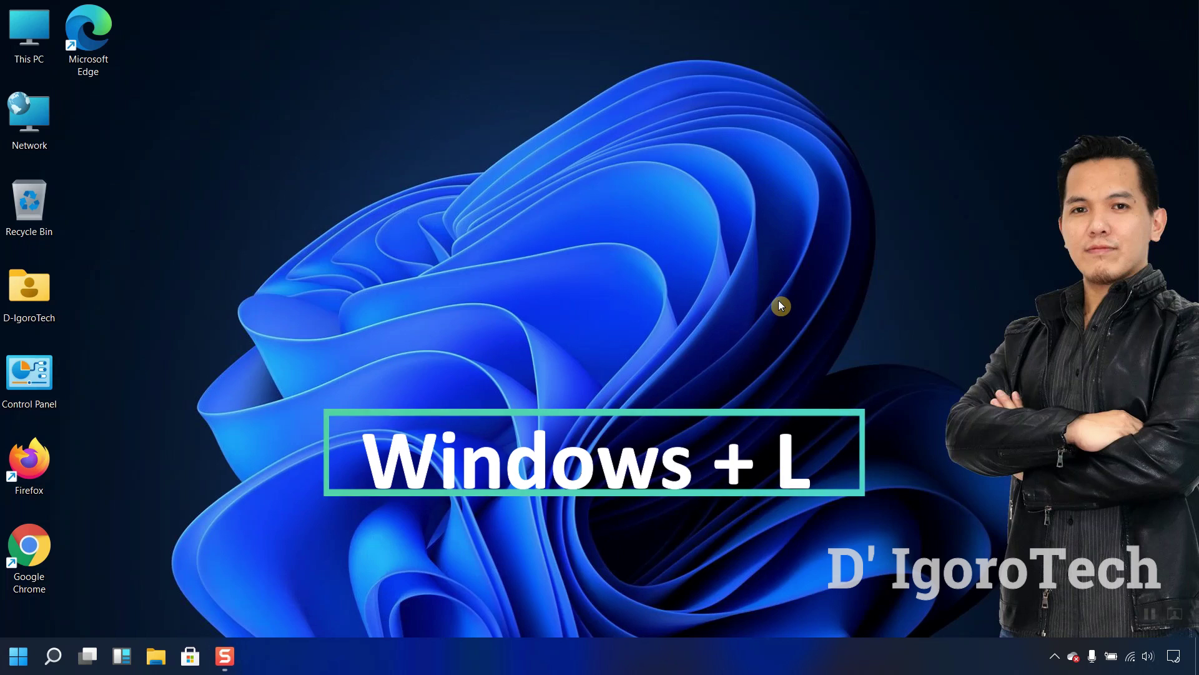
- Lock the PC with Windows+L and sign back in as D-IgoroTech
key(super+l)
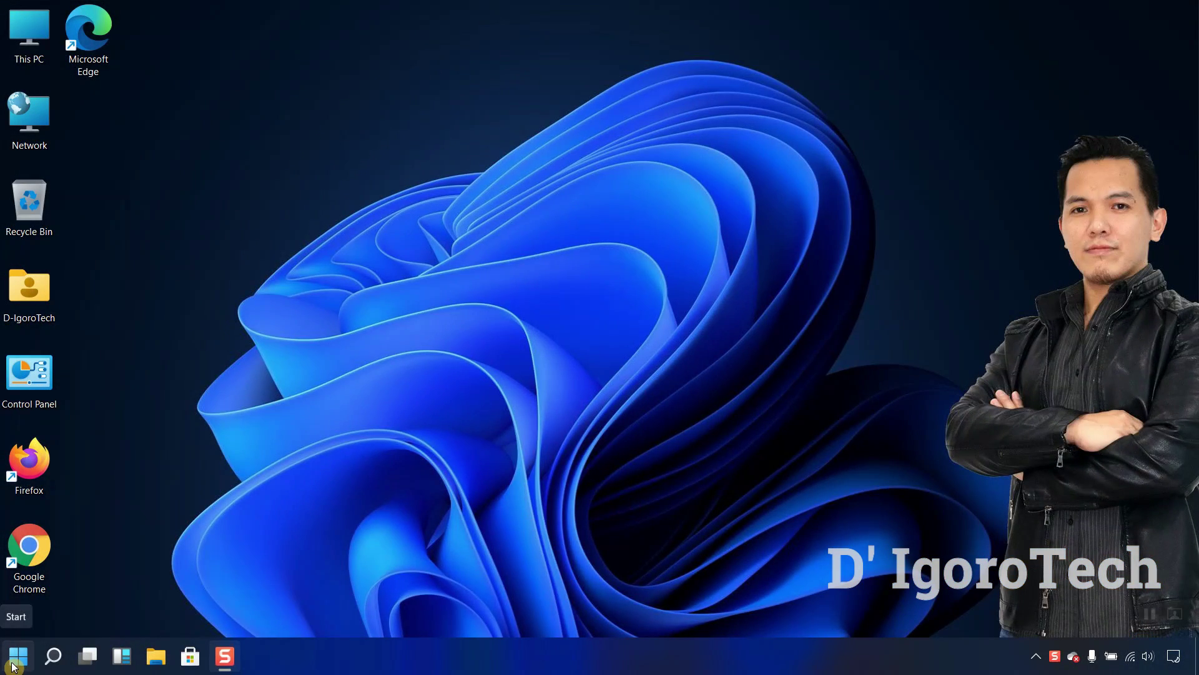
- Check Your info shows D-IgoroTech as a local Administrator account, then close Settings
right_click(13, 664)
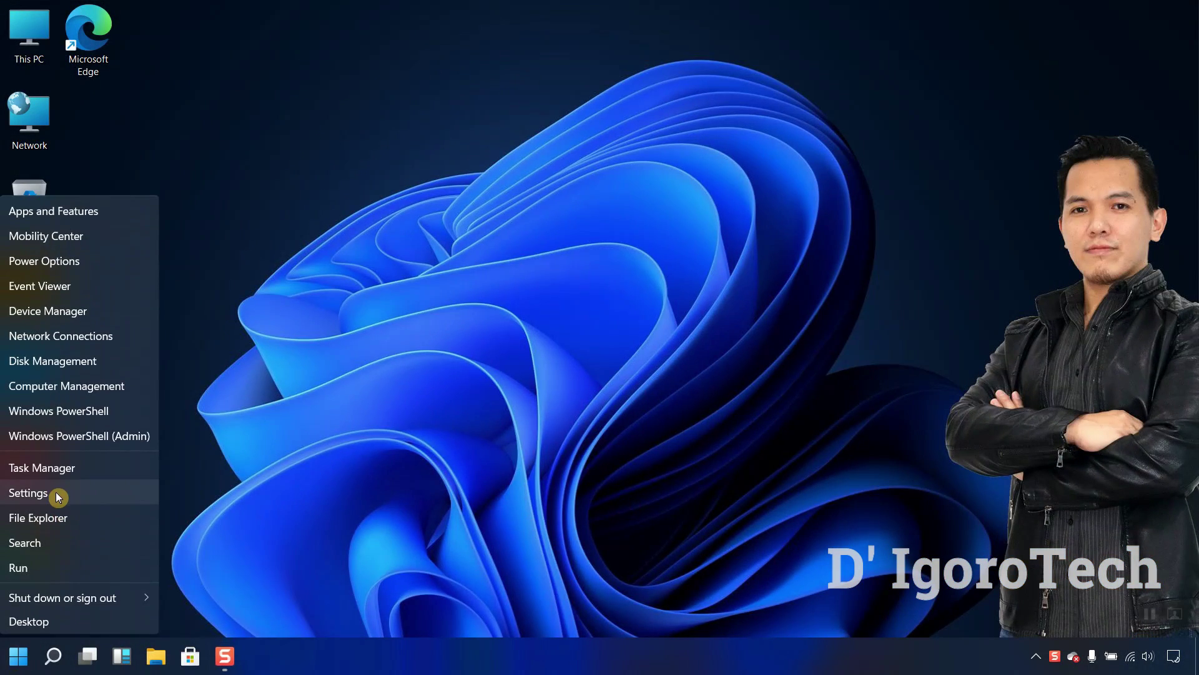
click(58, 496)
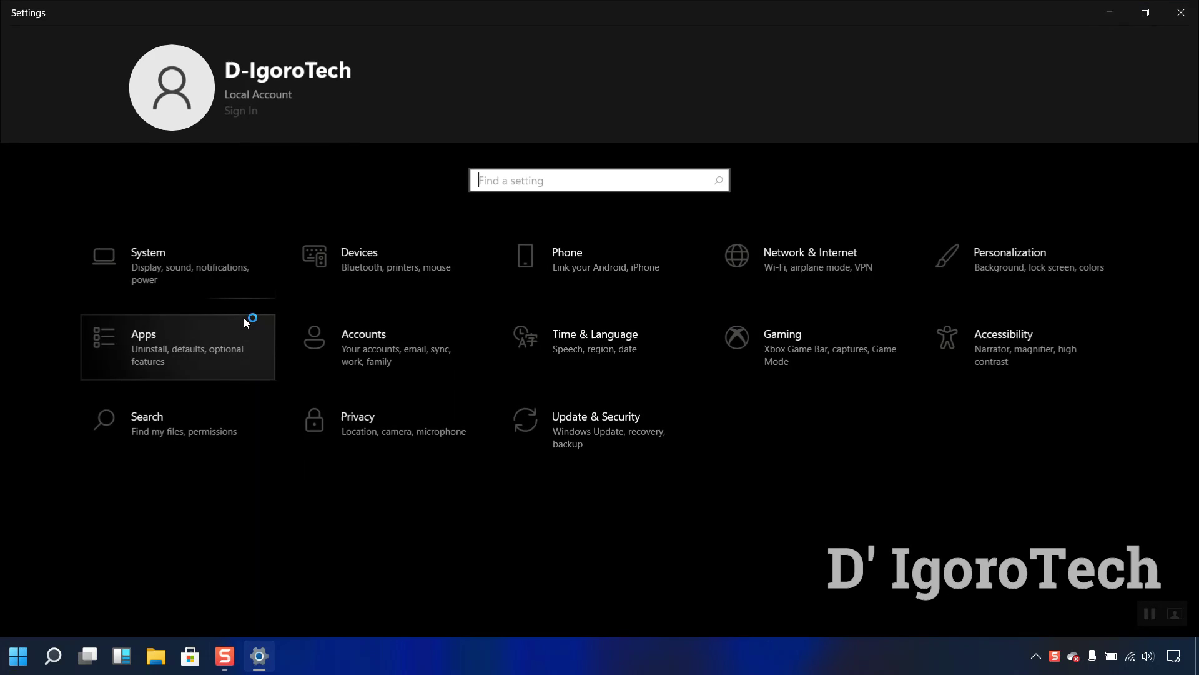
click(368, 351)
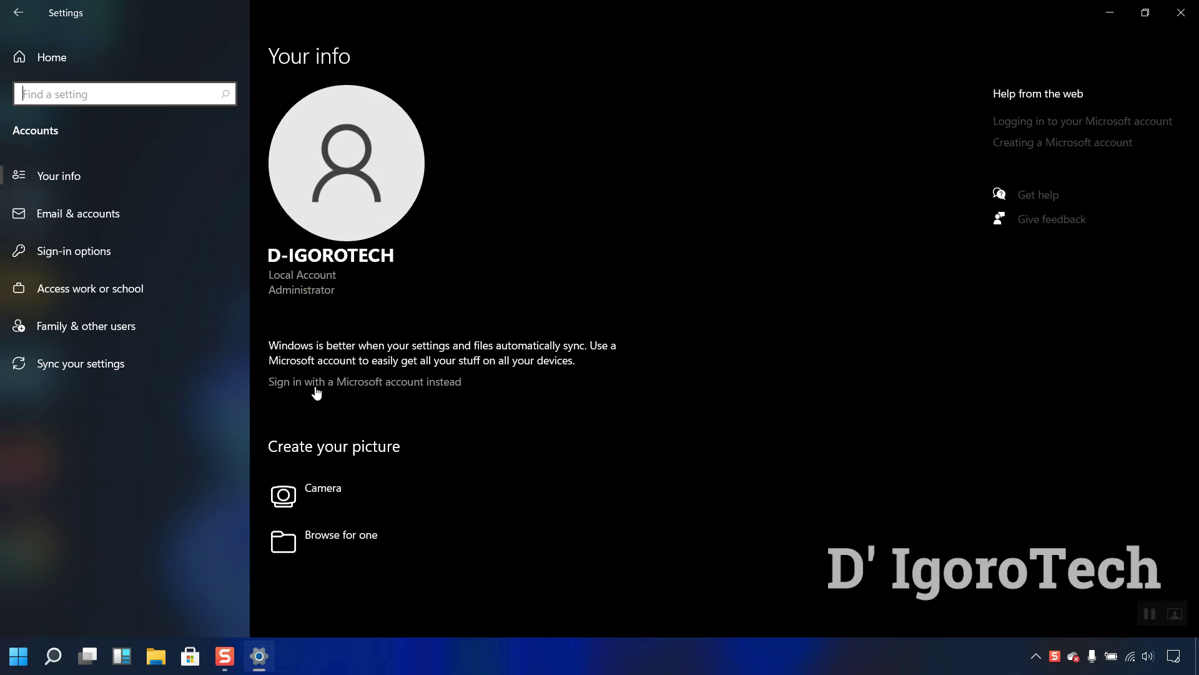
click(1180, 12)
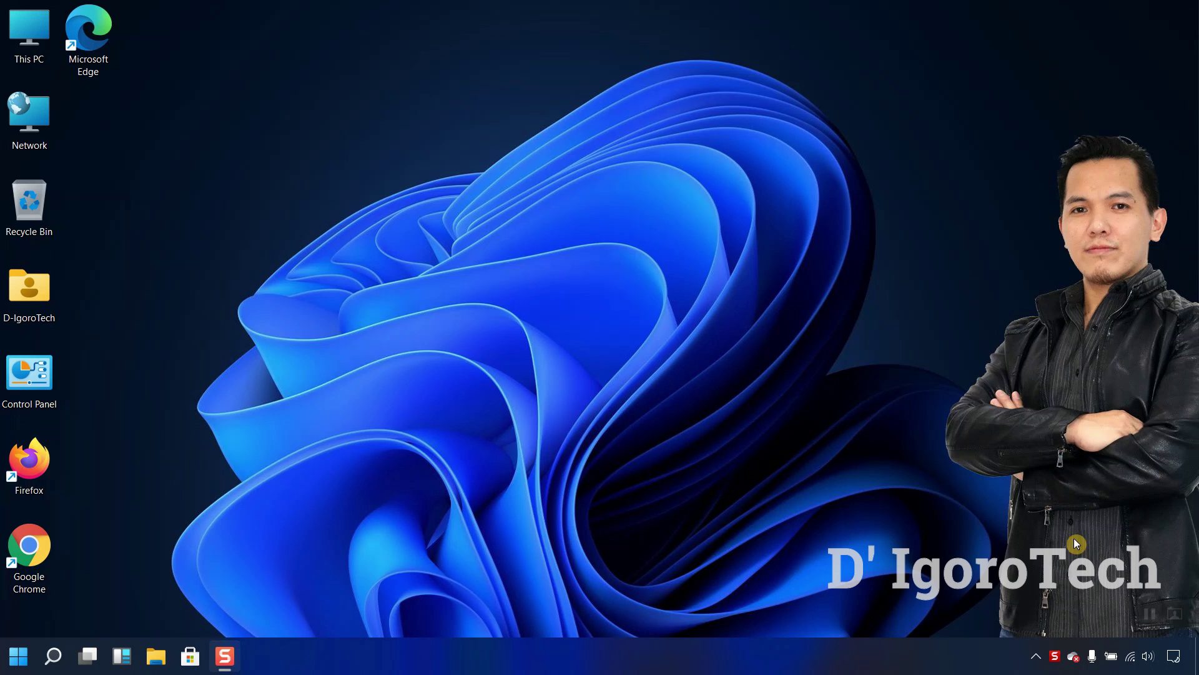